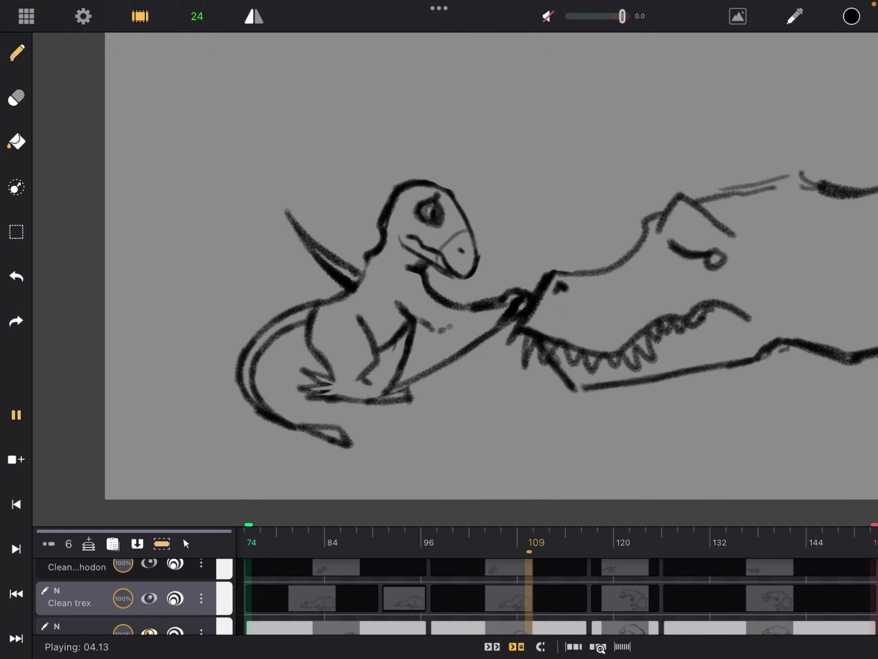
Step: Stop the rough storyboard playback, resting on frame 74
{"action": "key", "text": "space"}
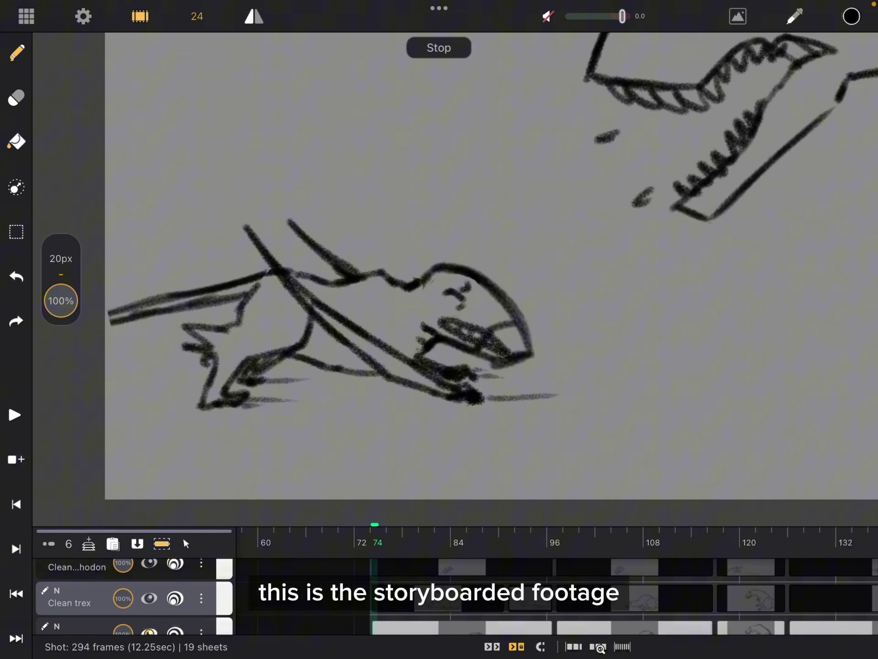
Step: Hide the Storyboard layer and show the Clean trex and Clean dimorphodon layers
{"action": "left_click", "coordinate": [149, 631]}
{"action": "left_click", "coordinate": [149, 598]}
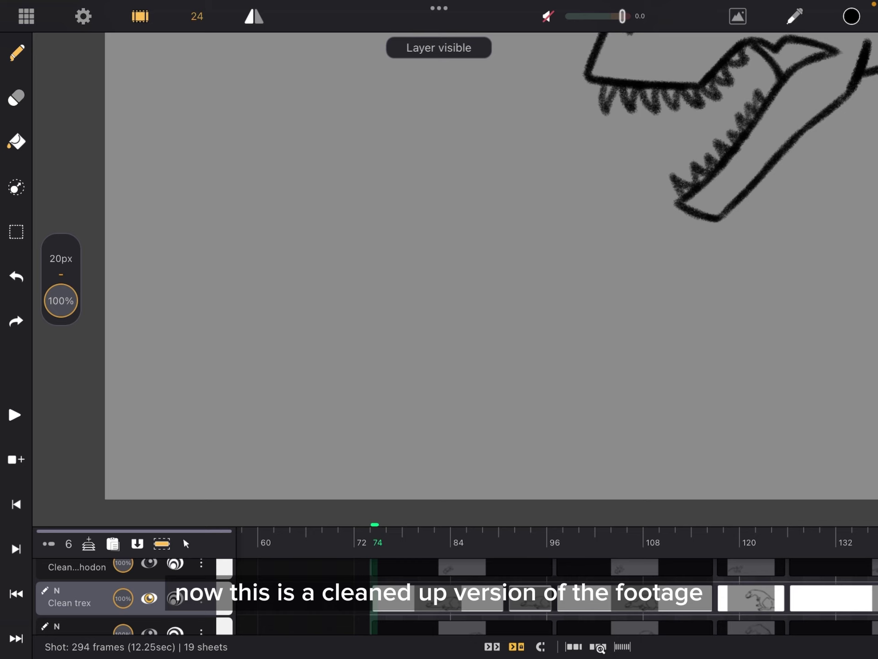
{"action": "left_click", "coordinate": [149, 562]}
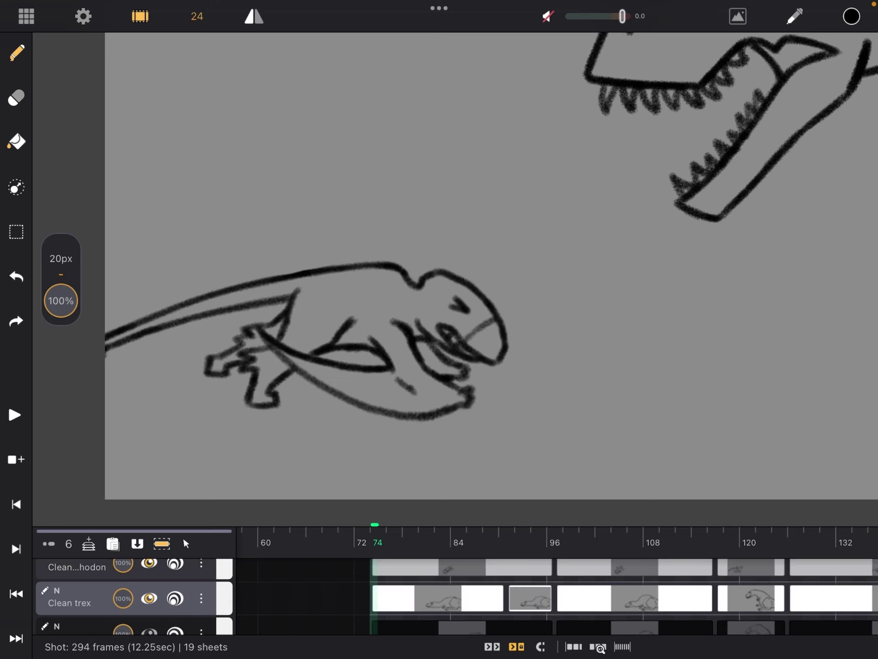
Step: Play the cleaned-up animation, then briefly check the dinosaur reference images
{"action": "key", "text": "space"}
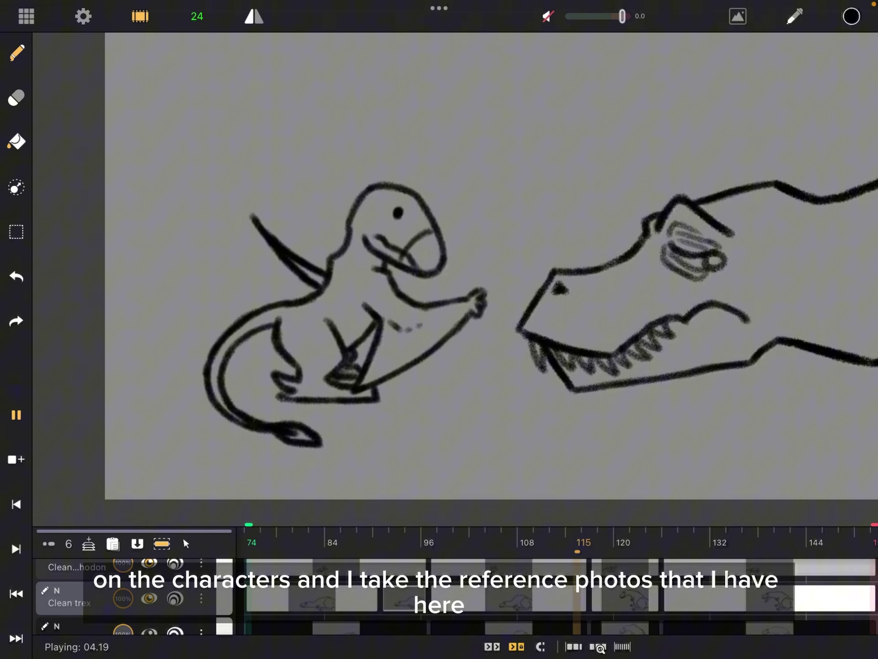
{"action": "key", "text": "space"}
{"action": "left_click", "coordinate": [738, 16]}
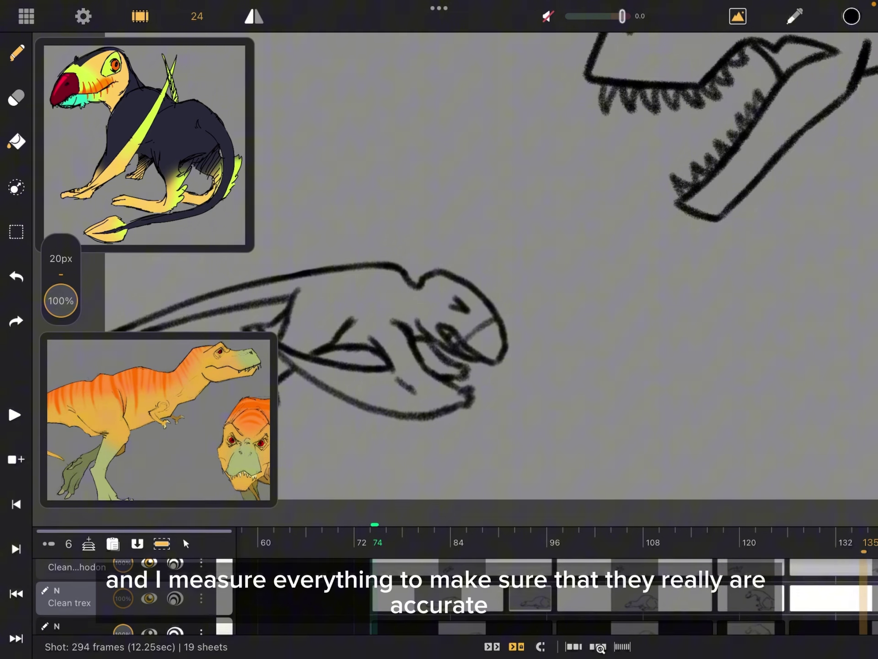
{"action": "left_click", "coordinate": [738, 16]}
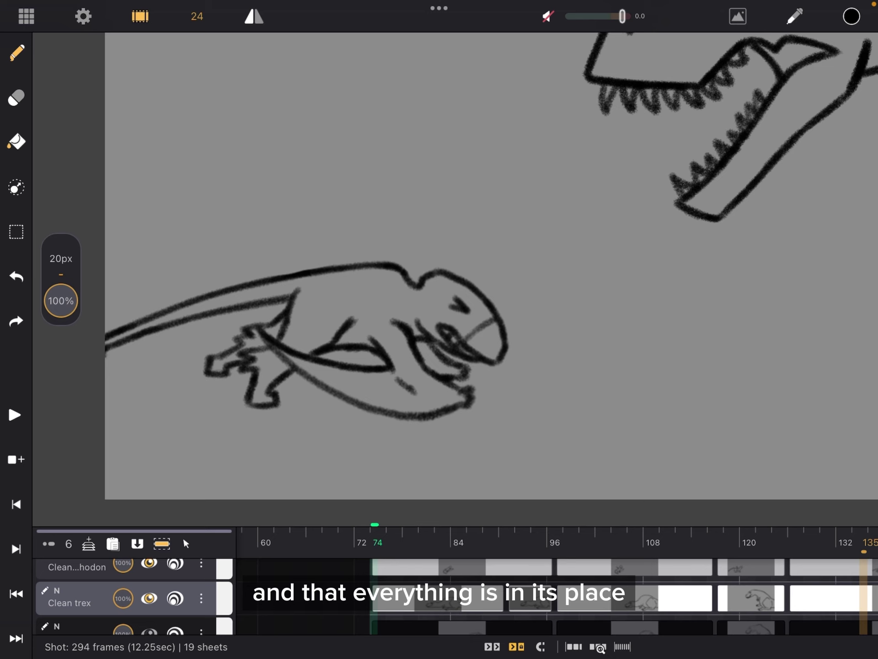
Step: Jump to frame 87 and undo a stray mark below the dimorphodon's arm
{"action": "left_click", "coordinate": [479, 595]}
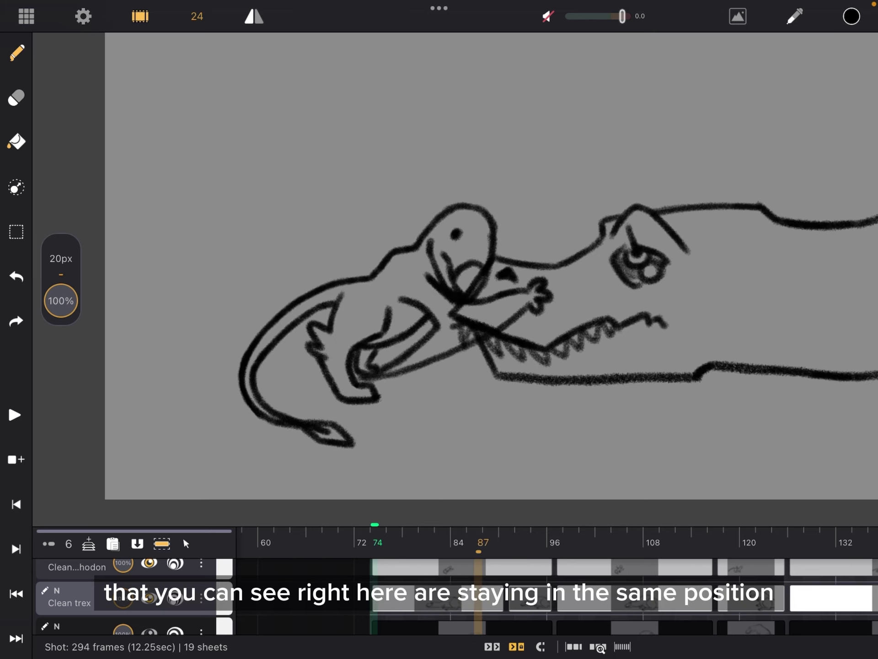
{"action": "left_click_drag", "start_coordinate": [404, 387], "coordinate": [366, 421]}
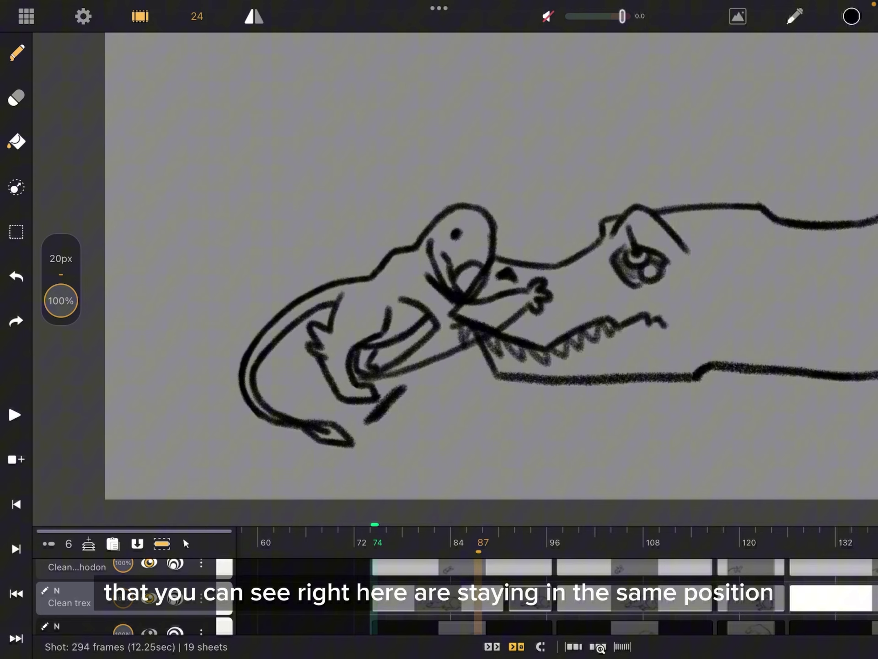
{"action": "key", "text": "ctrl+z"}
{"action": "mouse_move", "coordinate": [478, 542]}
{"action": "left_mouse_down"}
{"action": "mouse_move", "coordinate": [761, 542]}
{"action": "mouse_move", "coordinate": [403, 542]}
{"action": "mouse_move", "coordinate": [666, 542]}
{"action": "mouse_move", "coordinate": [465, 542]}
{"action": "left_mouse_up"}
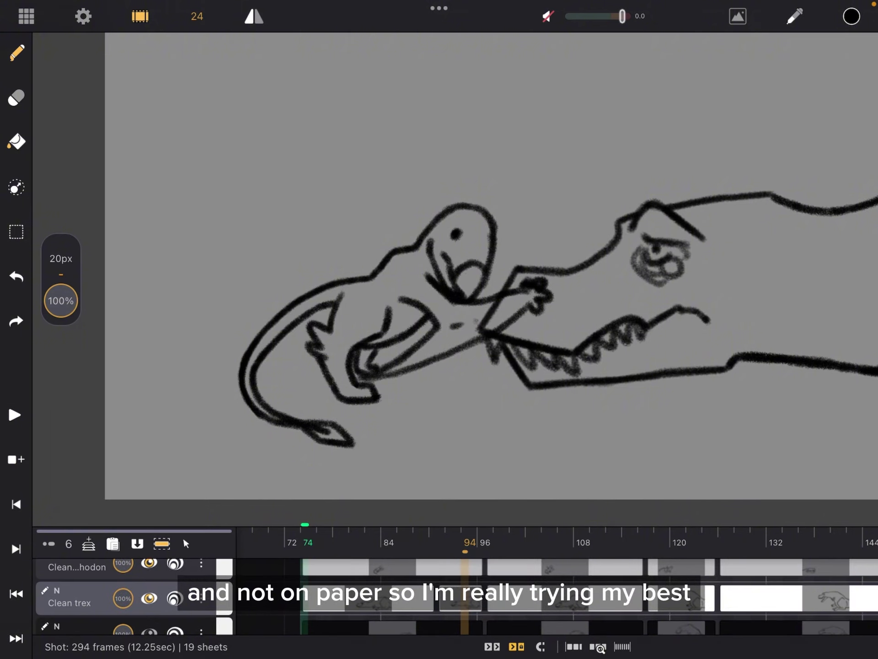
Step: Scrub between the drawings around frames 93 to 117 to compare them
{"action": "scroll", "coordinate": [132, 595], "scroll_direction": "up", "scroll_amount": 2}
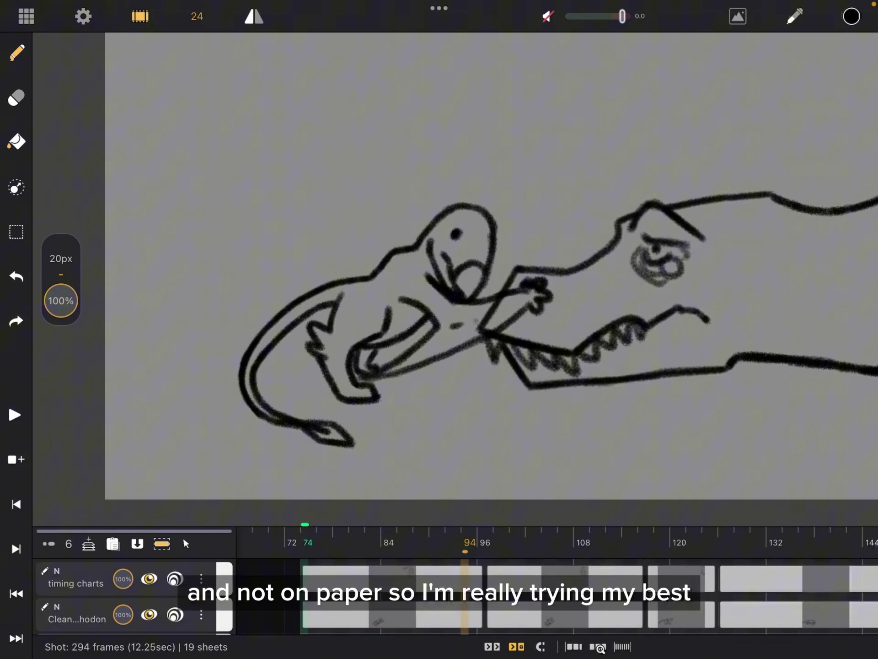
{"action": "scroll", "coordinate": [458, 275], "scroll_direction": "down", "scroll_amount": 5}
{"action": "scroll", "coordinate": [458, 275], "scroll_direction": "down", "scroll_amount": 2}
{"action": "scroll", "coordinate": [458, 274], "scroll_direction": "down", "scroll_amount": 1}
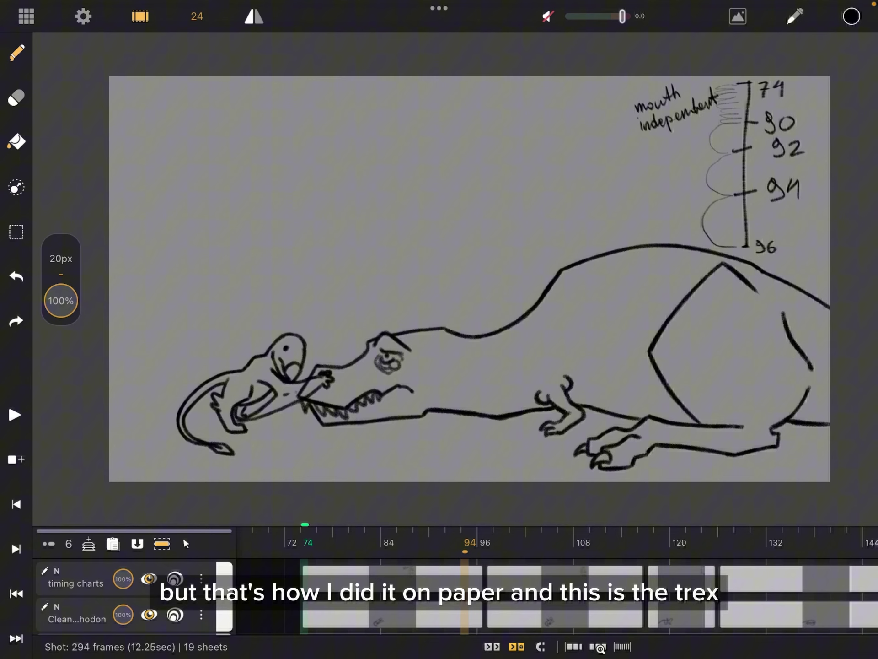
{"action": "mouse_move", "coordinate": [465, 542]}
{"action": "left_mouse_down"}
{"action": "mouse_move", "coordinate": [497, 542]}
{"action": "mouse_move", "coordinate": [466, 542]}
{"action": "left_mouse_up"}
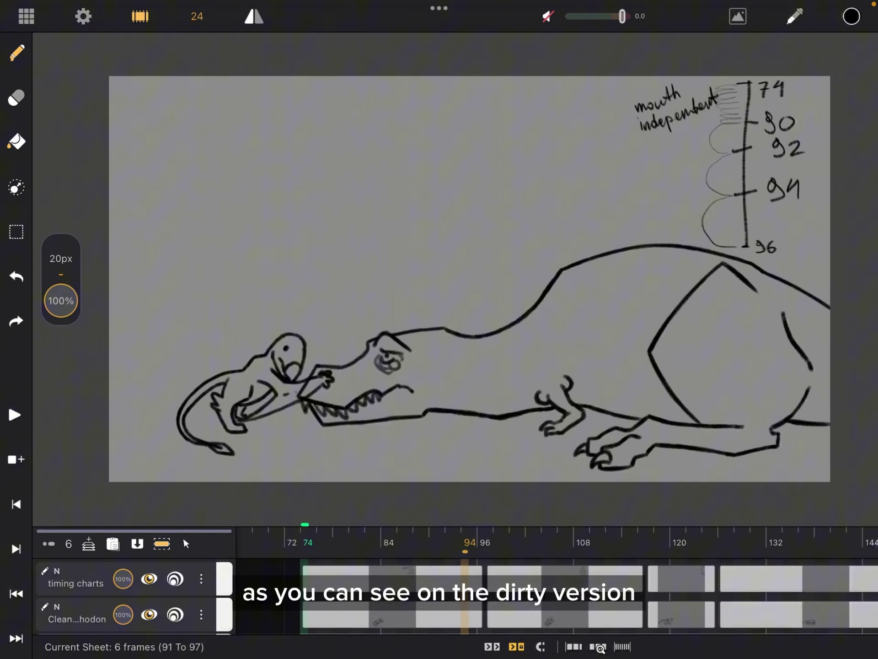
{"action": "scroll", "coordinate": [132, 595], "scroll_direction": "down", "scroll_amount": 2}
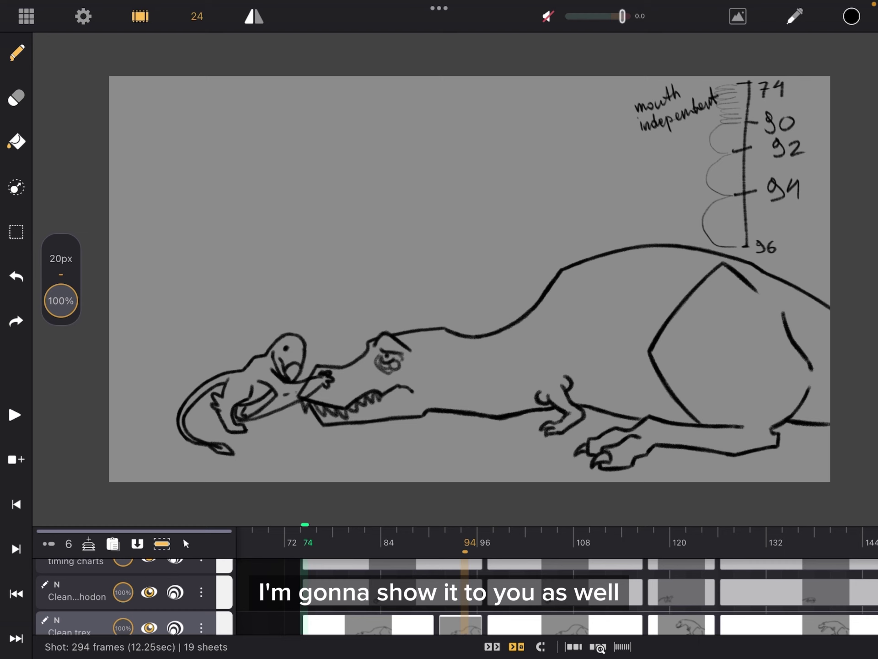
{"action": "scroll", "coordinate": [132, 594], "scroll_direction": "down", "scroll_amount": 2}
{"action": "left_click_drag", "start_coordinate": [466, 542], "coordinate": [401, 542]}
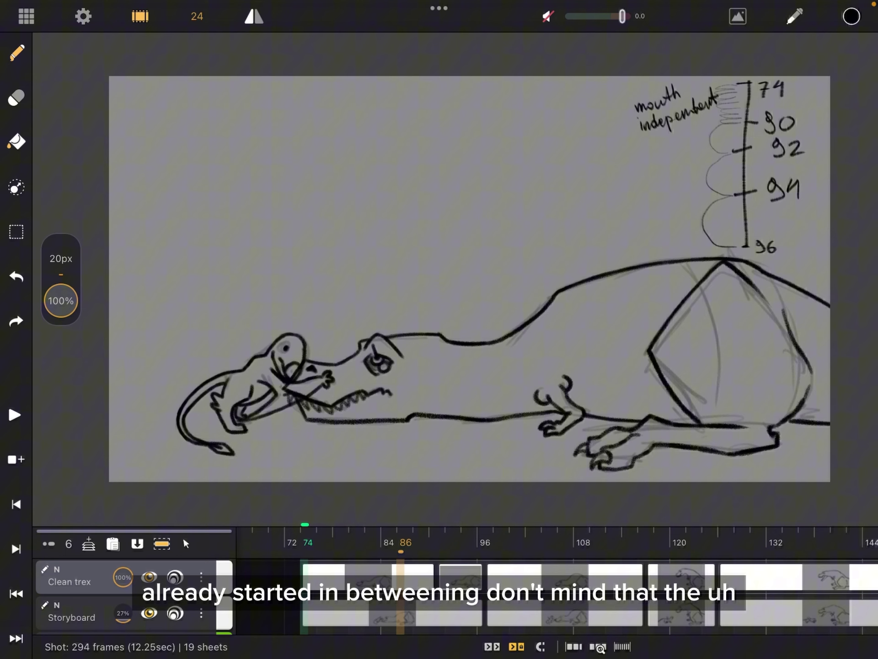
{"action": "left_click_drag", "start_coordinate": [401, 542], "coordinate": [457, 542]}
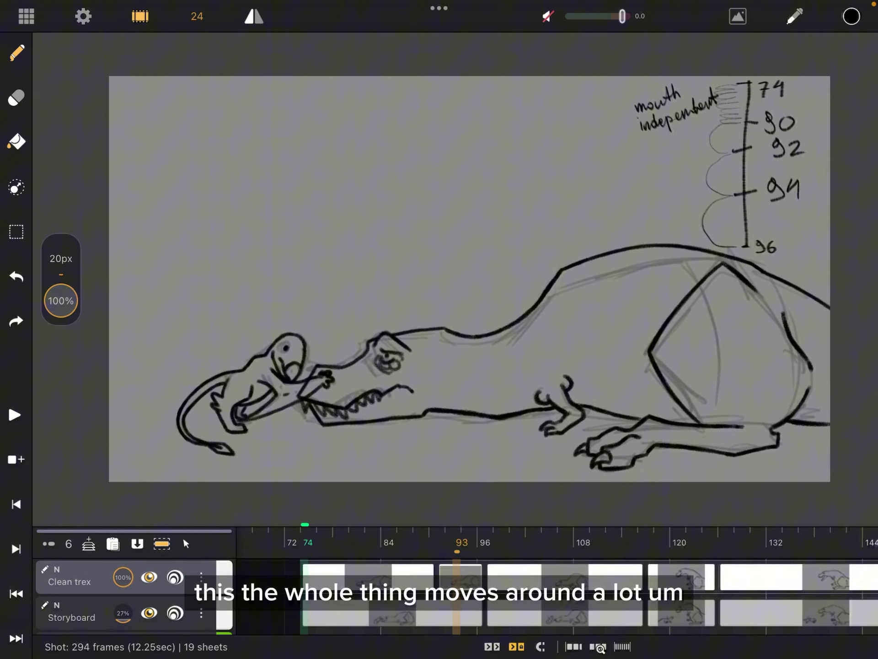
{"action": "left_click_drag", "start_coordinate": [457, 542], "coordinate": [522, 542]}
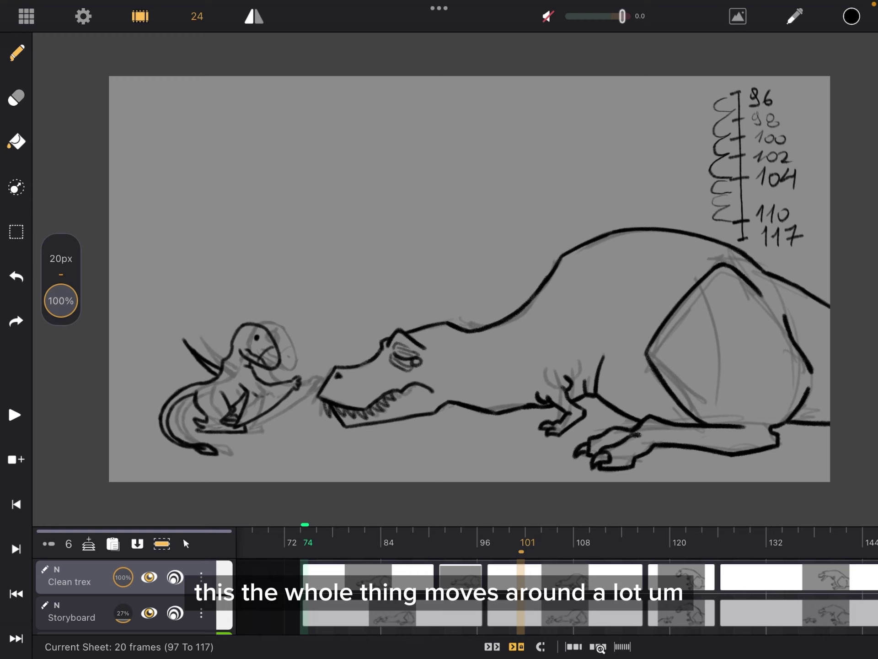
Step: Sketch test arrows at the dimorphodon and over the T-rex's back at frame 121, then undo them
{"action": "mouse_move", "coordinate": [359, 259]}
{"action": "left_mouse_down"}
{"action": "mouse_move", "coordinate": [287, 320]}
{"action": "mouse_move", "coordinate": [326, 306]}
{"action": "left_mouse_up"}
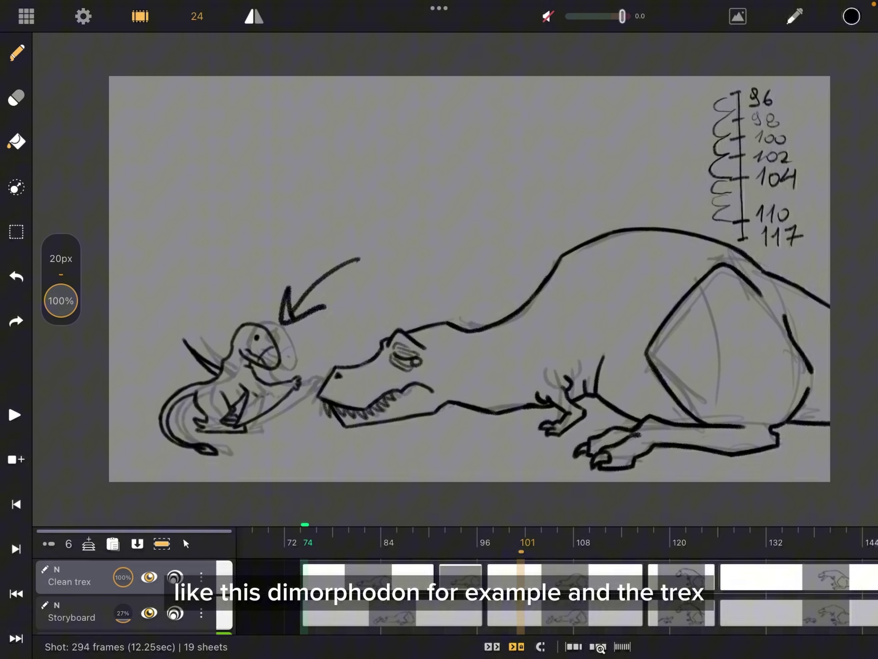
{"action": "key", "text": "ctrl+z"}
{"action": "key", "text": "ctrl+z"}
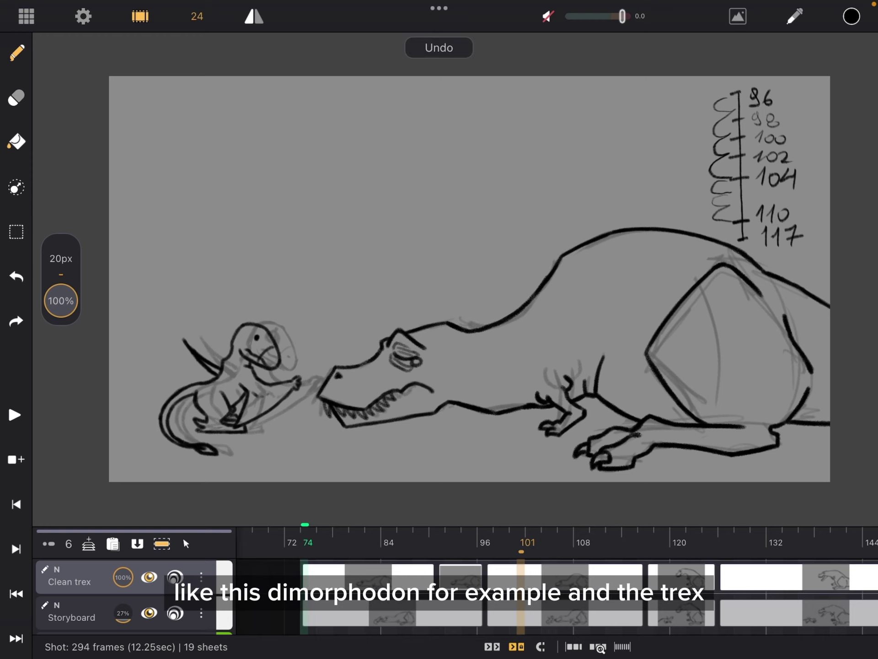
{"action": "left_click_drag", "start_coordinate": [521, 542], "coordinate": [682, 542]}
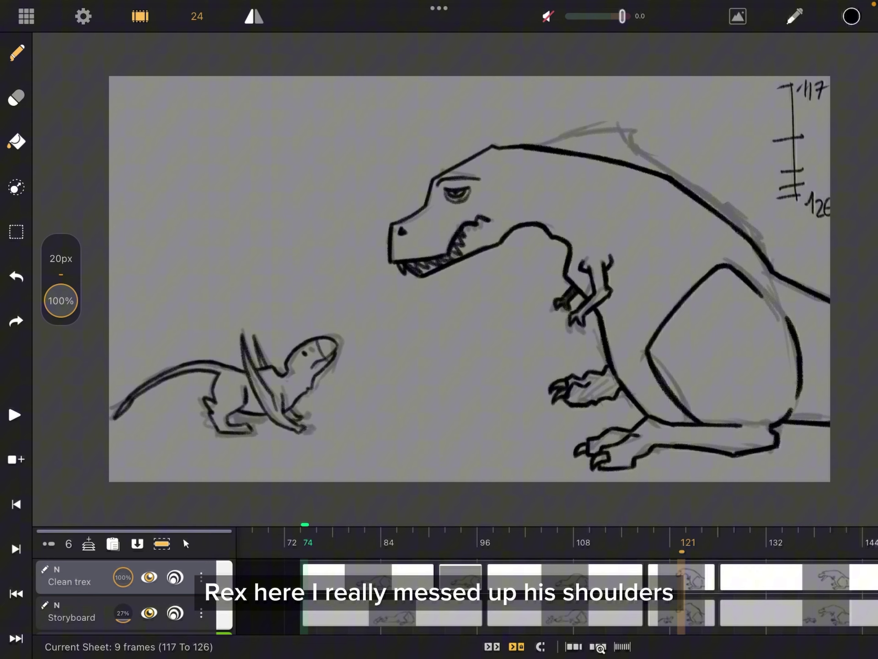
{"action": "left_click_drag", "start_coordinate": [646, 133], "coordinate": [716, 96]}
{"action": "left_click_drag", "start_coordinate": [635, 133], "coordinate": [668, 148]}
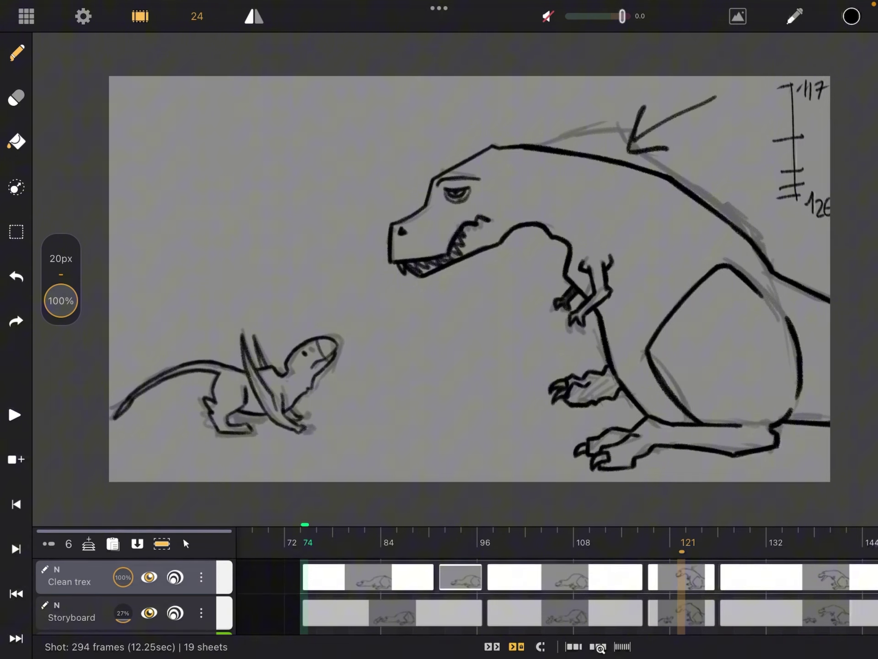
{"action": "key", "text": "ctrl+z"}
Step: At frame 131, draw annotation strokes above the T-rex's back, then undo them
{"action": "left_click", "coordinate": [762, 542]}
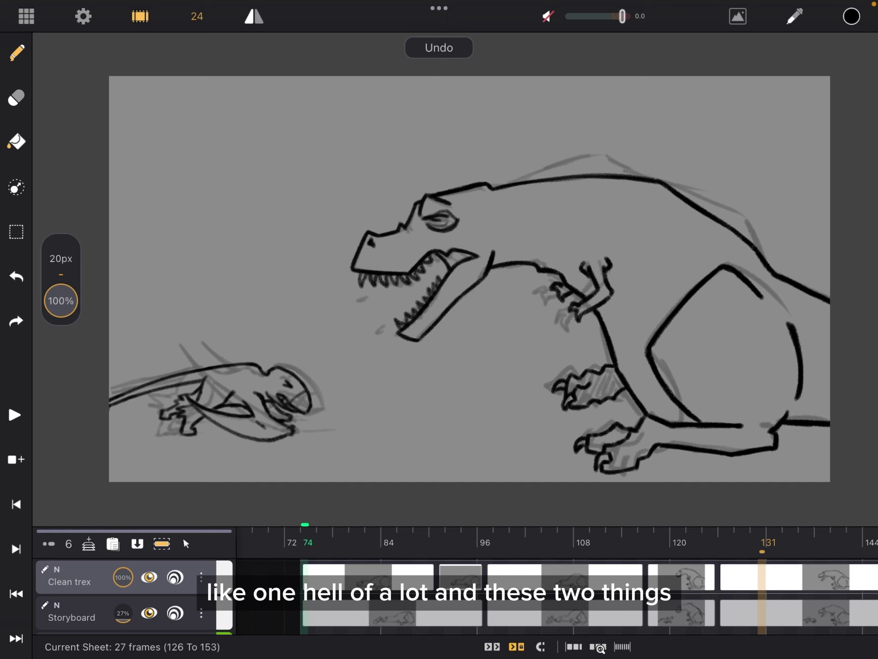
{"action": "left_click_drag", "start_coordinate": [805, 133], "coordinate": [744, 219]}
{"action": "mouse_move", "coordinate": [745, 218]}
{"action": "left_mouse_down"}
{"action": "mouse_move", "coordinate": [752, 123]}
{"action": "mouse_move", "coordinate": [599, 137]}
{"action": "mouse_move", "coordinate": [670, 158]}
{"action": "mouse_move", "coordinate": [744, 219]}
{"action": "left_mouse_up"}
{"action": "left_click_drag", "start_coordinate": [745, 219], "coordinate": [778, 195]}
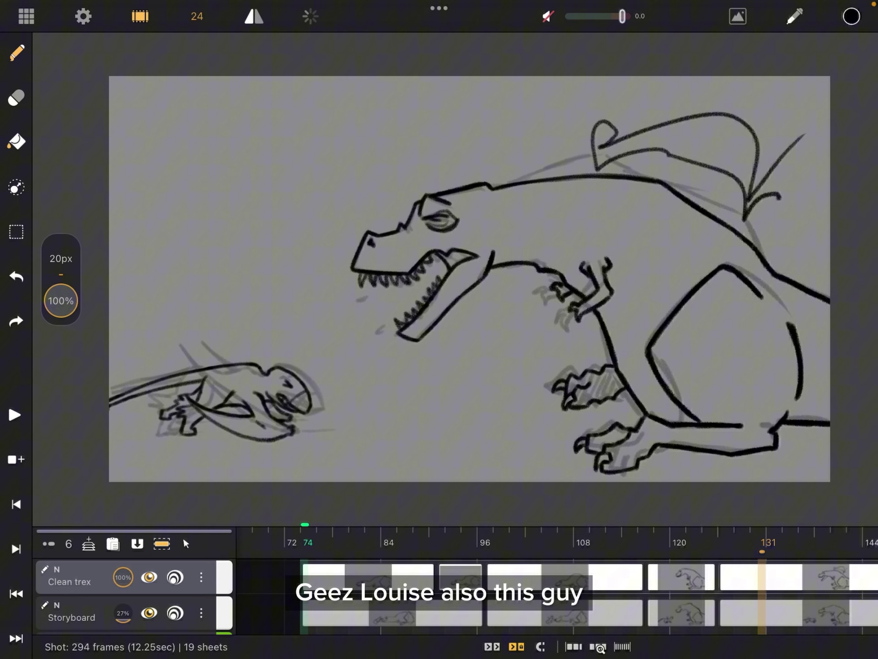
{"action": "key", "text": "ctrl+z"}
Step: Flip the clean line layers off and on to compare them with the storyboard sketch
{"action": "scroll", "coordinate": [229, 398], "scroll_direction": "up", "scroll_amount": 5}
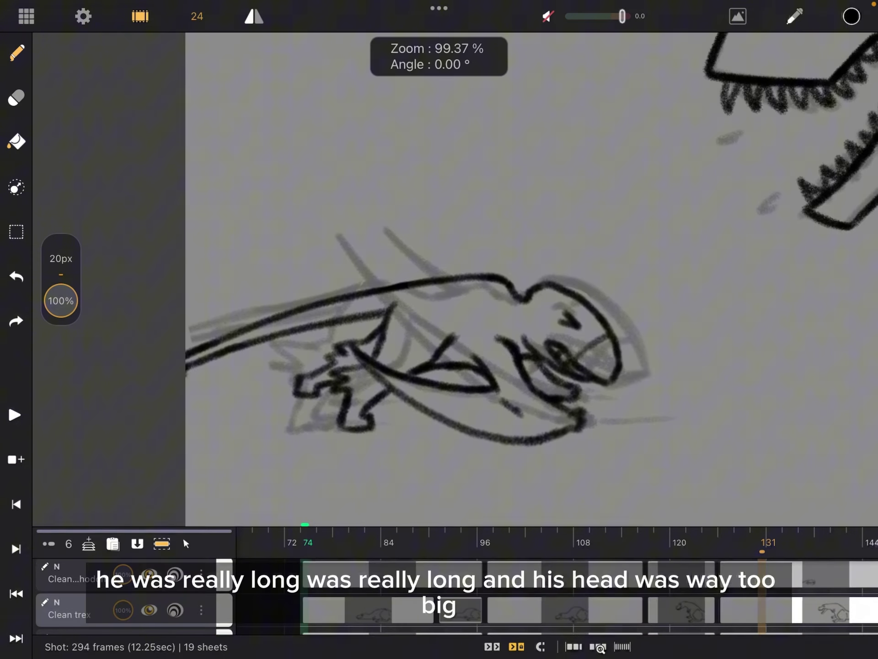
{"action": "left_click", "coordinate": [149, 610]}
{"action": "left_click", "coordinate": [149, 574]}
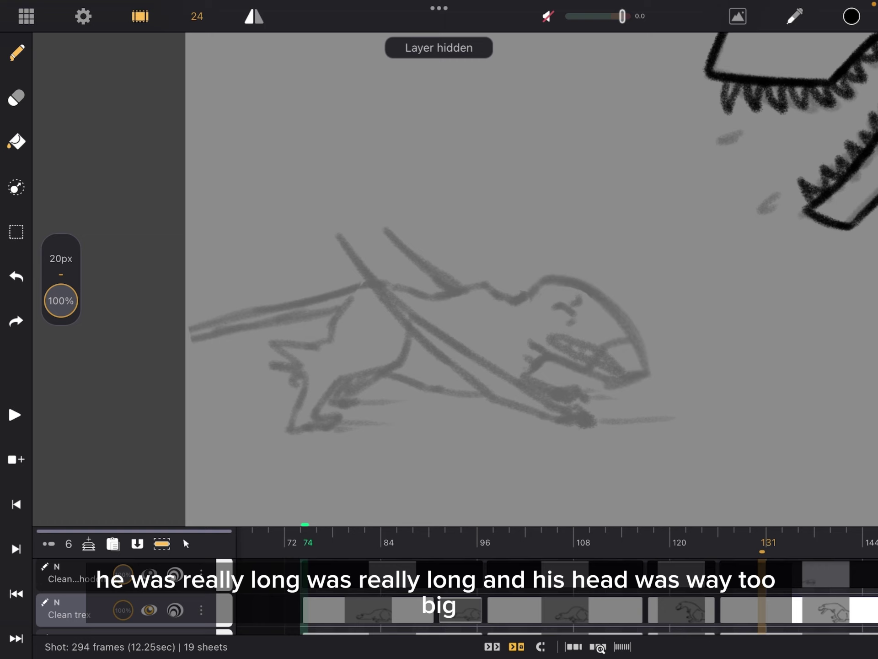
{"action": "left_click", "coordinate": [149, 575]}
{"action": "left_click", "coordinate": [150, 574]}
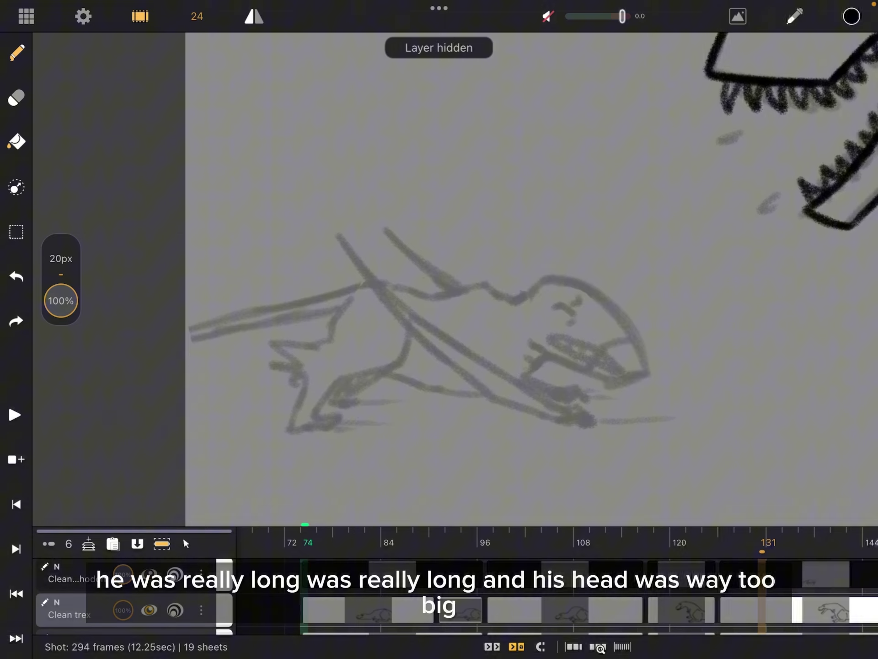
{"action": "left_click", "coordinate": [149, 574]}
{"action": "scroll", "coordinate": [439, 274], "scroll_direction": "down", "scroll_amount": 3}
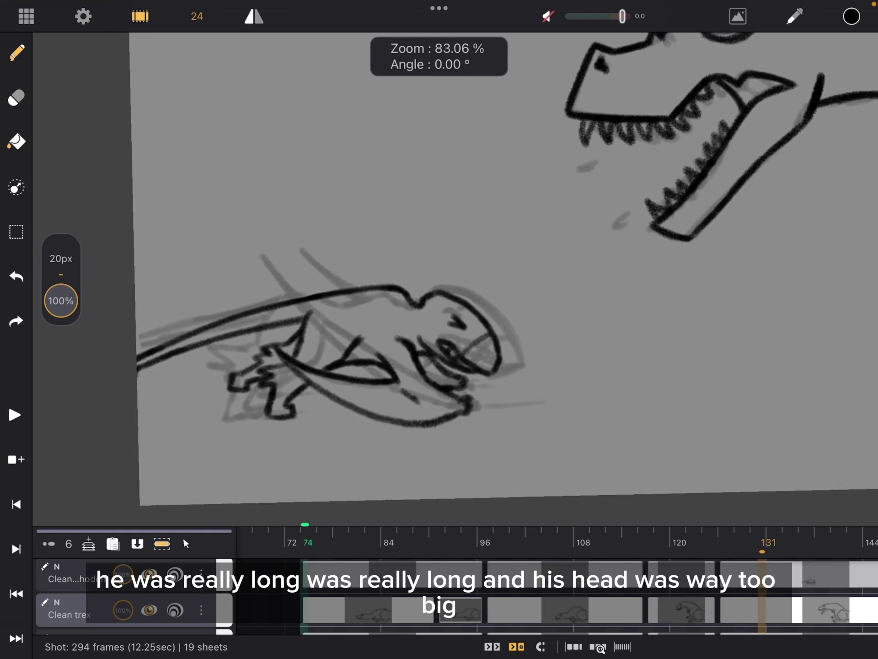
Step: On frame 92, hide the clean dimorphodon lines and undo a test arrow at the sketch's eye
{"action": "left_click", "coordinate": [454, 609]}
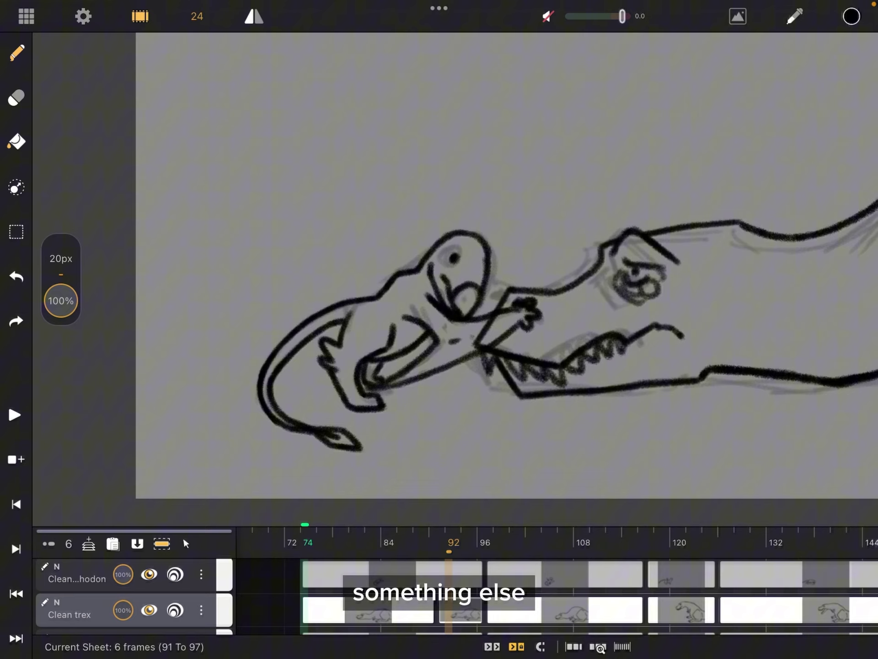
{"action": "left_click", "coordinate": [149, 574]}
{"action": "scroll", "coordinate": [453, 284], "scroll_direction": "up", "scroll_amount": 5}
{"action": "scroll", "coordinate": [453, 283], "scroll_direction": "up", "scroll_amount": 1}
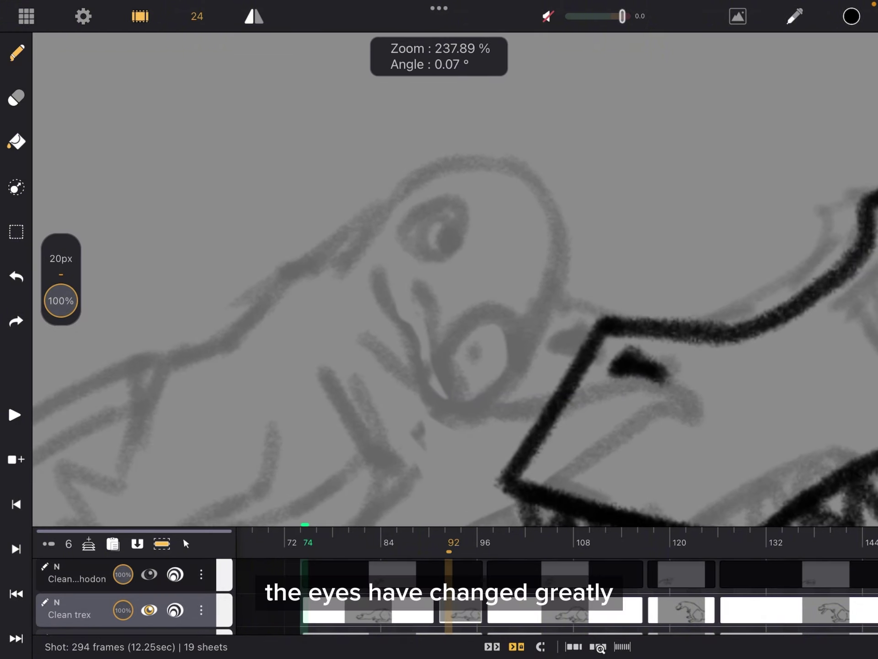
{"action": "left_click_drag", "start_coordinate": [564, 132], "coordinate": [463, 235]}
{"action": "left_click_drag", "start_coordinate": [476, 190], "coordinate": [542, 237]}
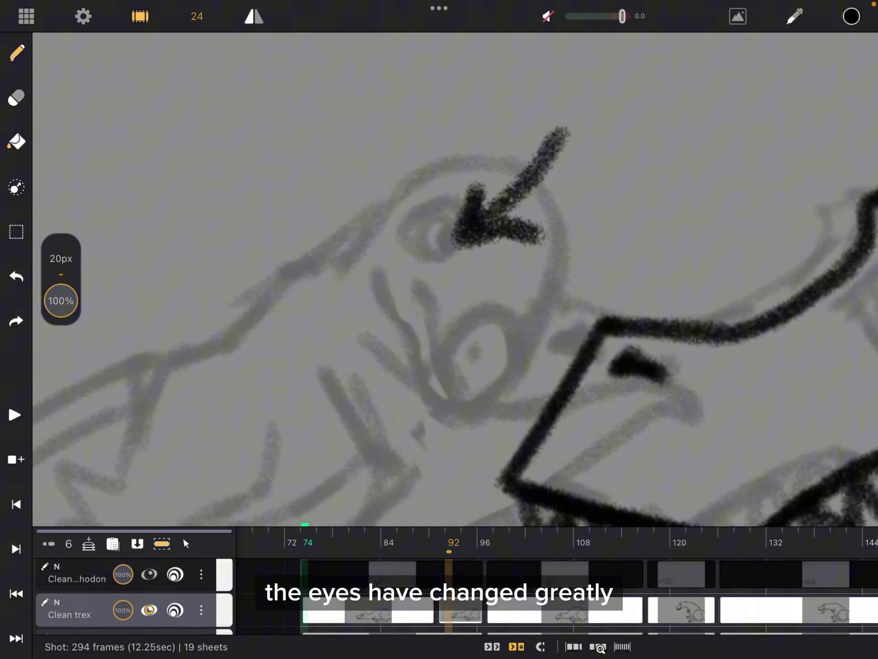
{"action": "key", "text": "ctrl+z"}
Step: Review the colour reference images, close them, and show the clean dimorphodon lines again
{"action": "scroll", "coordinate": [453, 279], "scroll_direction": "down", "scroll_amount": 5}
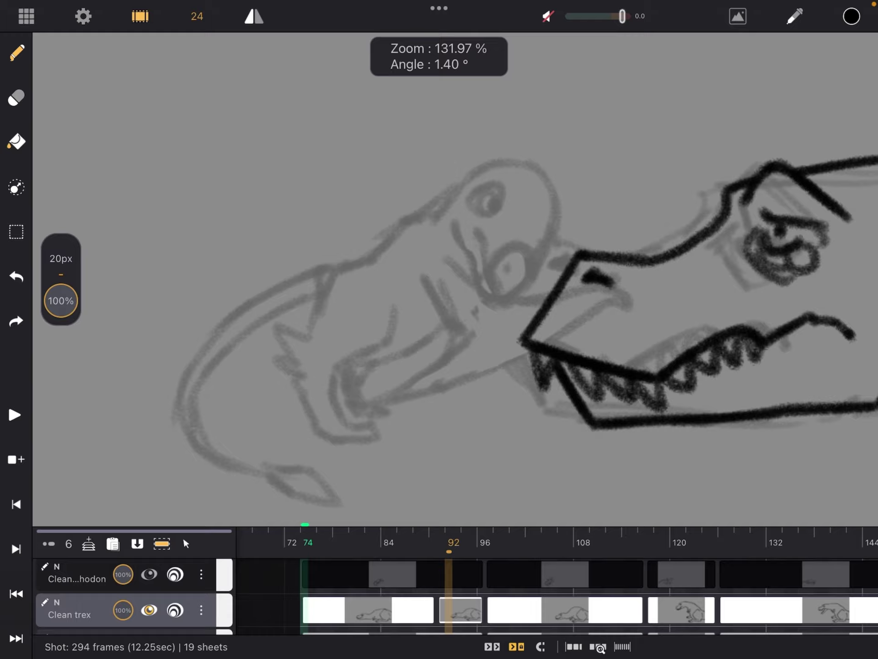
{"action": "scroll", "coordinate": [453, 279], "scroll_direction": "down", "scroll_amount": 3}
{"action": "scroll", "coordinate": [453, 279], "scroll_direction": "down", "scroll_amount": 1}
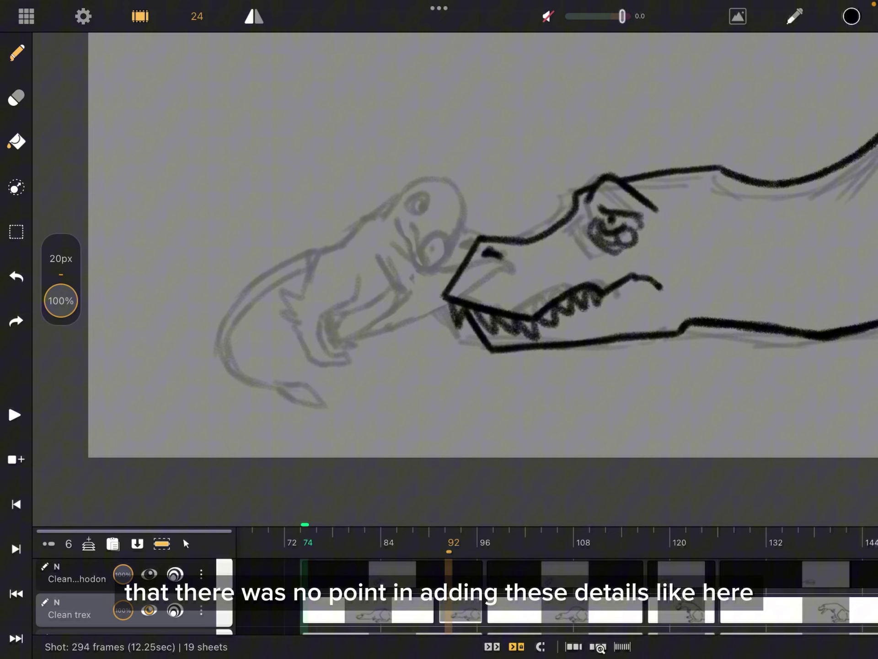
{"action": "left_click", "coordinate": [738, 16]}
{"action": "scroll", "coordinate": [144, 144], "scroll_direction": "up", "scroll_amount": 5}
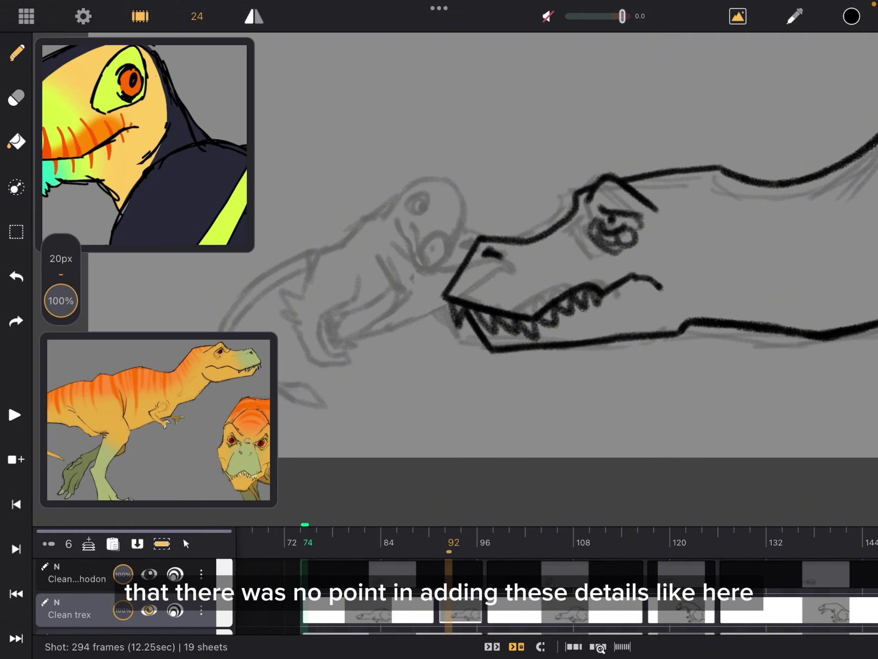
{"action": "scroll", "coordinate": [145, 145], "scroll_direction": "up", "scroll_amount": 3}
{"action": "scroll", "coordinate": [144, 145], "scroll_direction": "up", "scroll_amount": 2}
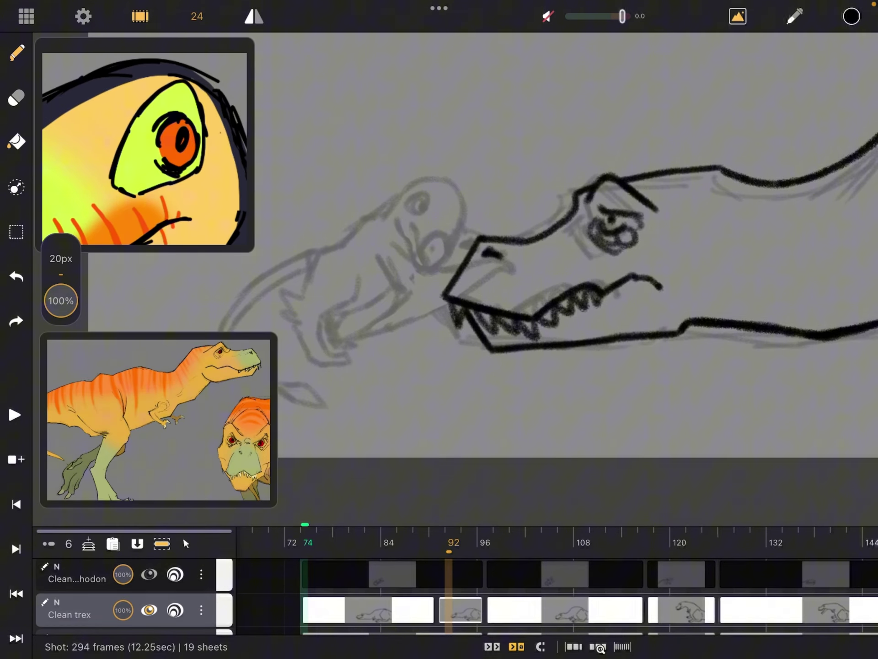
{"action": "scroll", "coordinate": [144, 148], "scroll_direction": "down", "scroll_amount": 3}
{"action": "scroll", "coordinate": [144, 148], "scroll_direction": "down", "scroll_amount": 3}
{"action": "scroll", "coordinate": [144, 158], "scroll_direction": "down", "scroll_amount": 1}
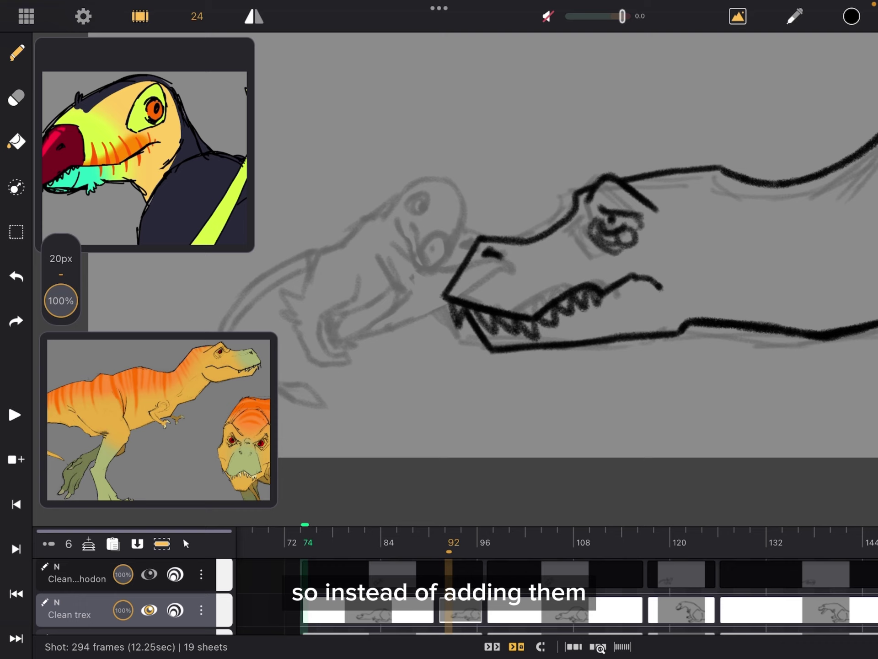
{"action": "left_click", "coordinate": [738, 16]}
{"action": "left_click", "coordinate": [149, 575]}
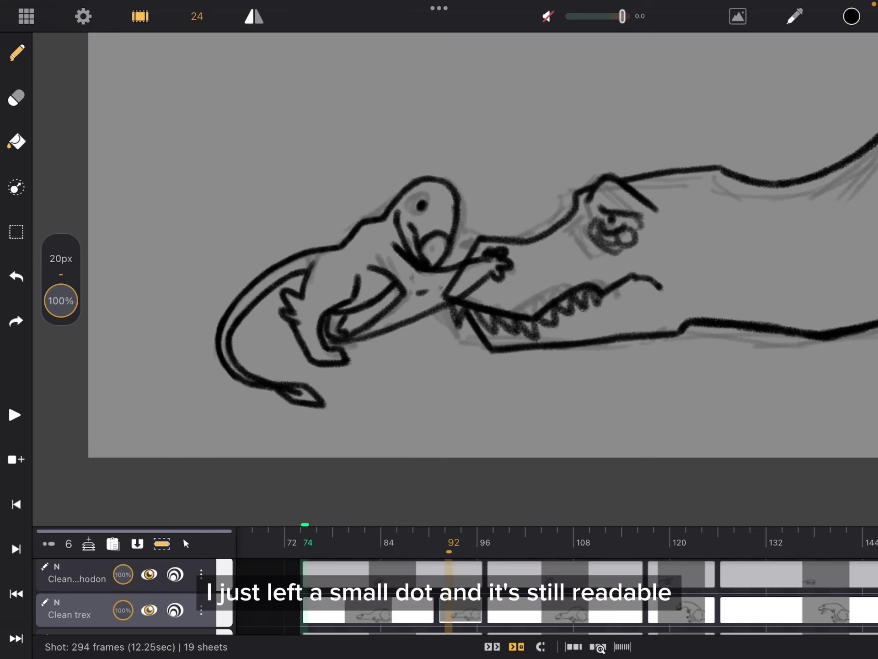
Step: Zoom out, drag the playhead back to frame 74, and play the clean shot with sound
{"action": "scroll", "coordinate": [457, 275], "scroll_direction": "down", "scroll_amount": 5}
{"action": "scroll", "coordinate": [458, 275], "scroll_direction": "down", "scroll_amount": 2}
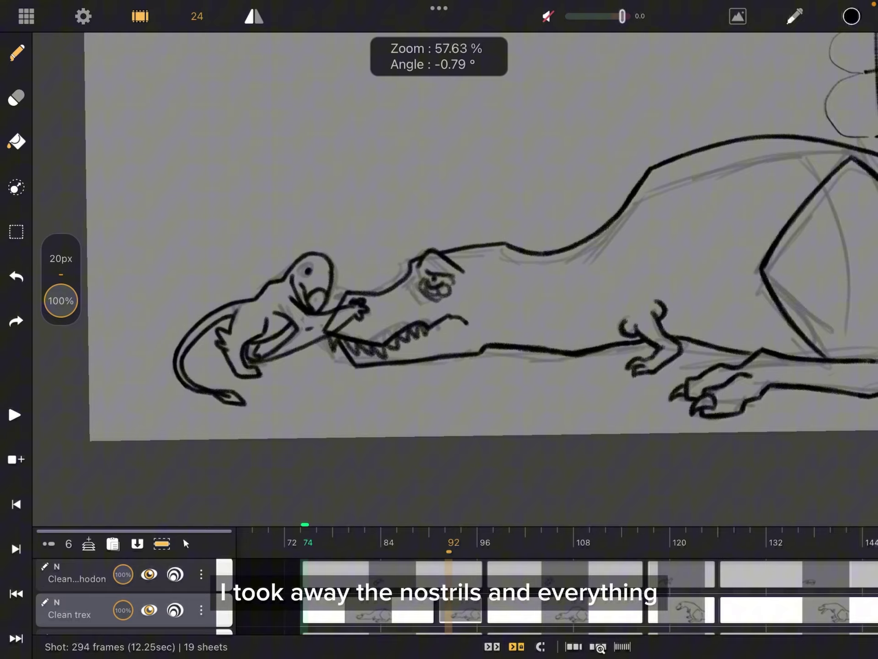
{"action": "scroll", "coordinate": [457, 274], "scroll_direction": "down", "scroll_amount": 3}
{"action": "scroll", "coordinate": [488, 229], "scroll_direction": "right", "scroll_amount": 2}
{"action": "scroll", "coordinate": [471, 229], "scroll_direction": "down", "scroll_amount": 1}
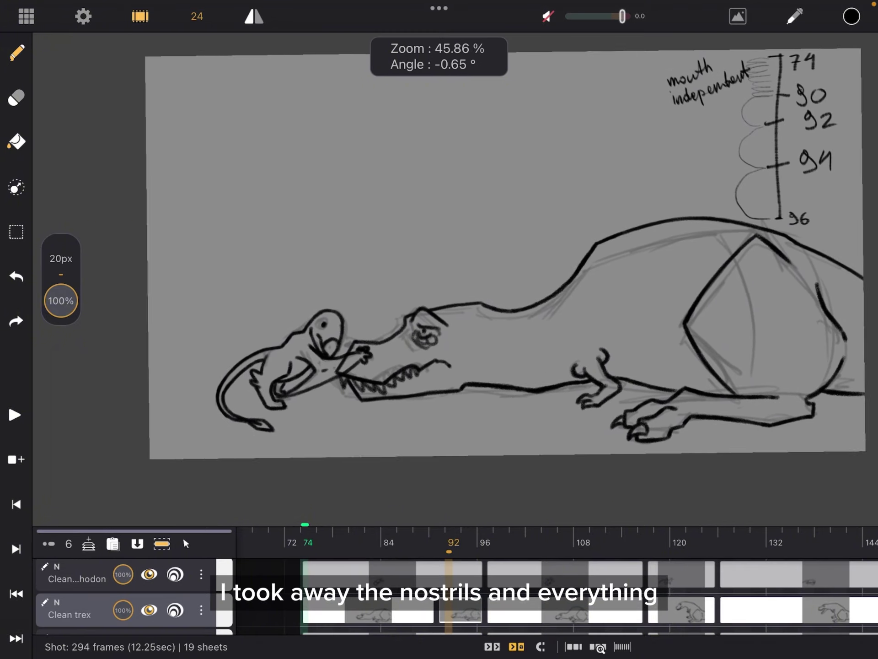
{"action": "scroll", "coordinate": [471, 229], "scroll_direction": "down", "scroll_amount": 1}
{"action": "scroll", "coordinate": [471, 228], "scroll_direction": "down", "scroll_amount": 1}
{"action": "left_click", "coordinate": [610, 545]}
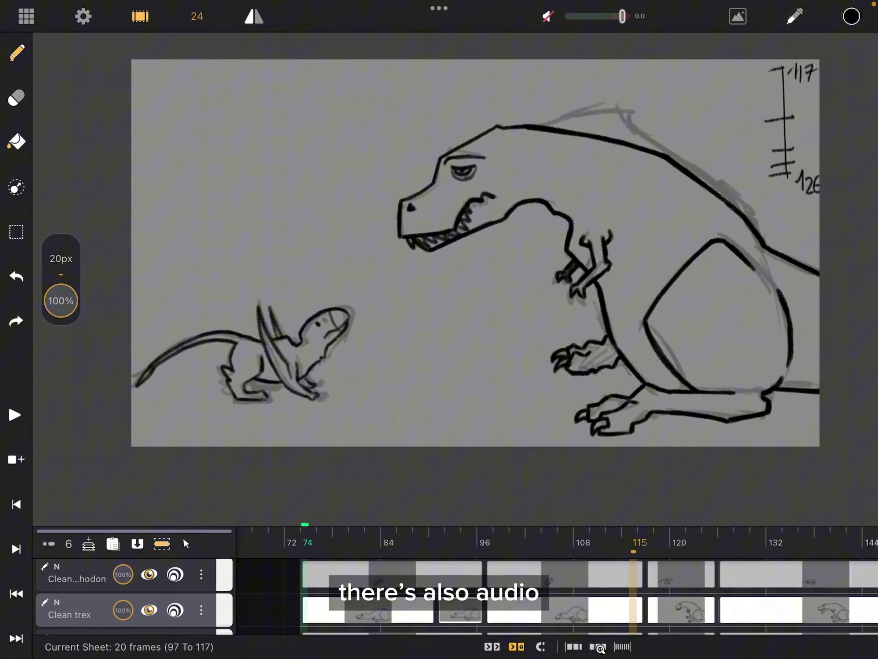
{"action": "left_click_drag", "start_coordinate": [610, 544], "coordinate": [364, 544]}
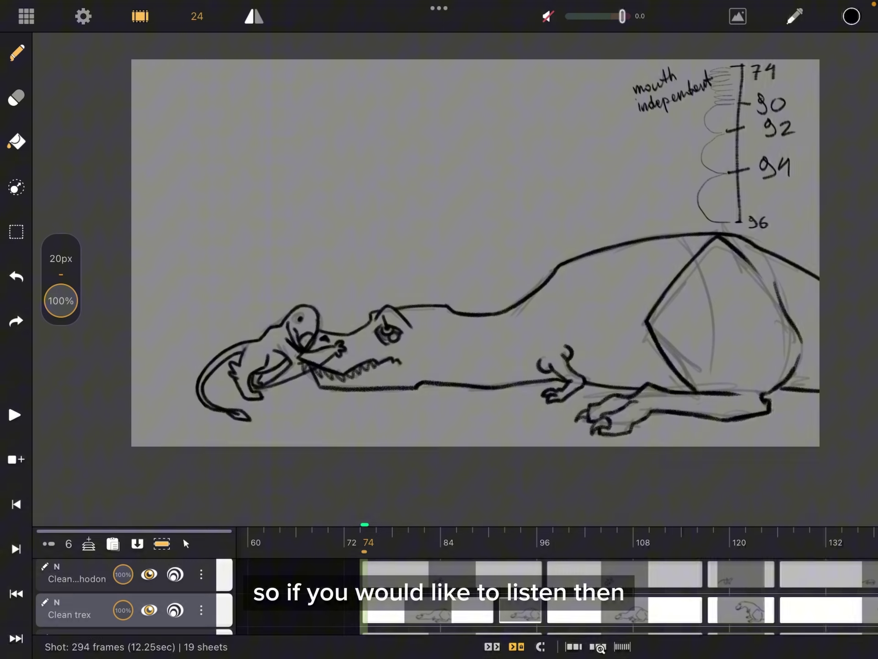
{"action": "key", "text": "space"}
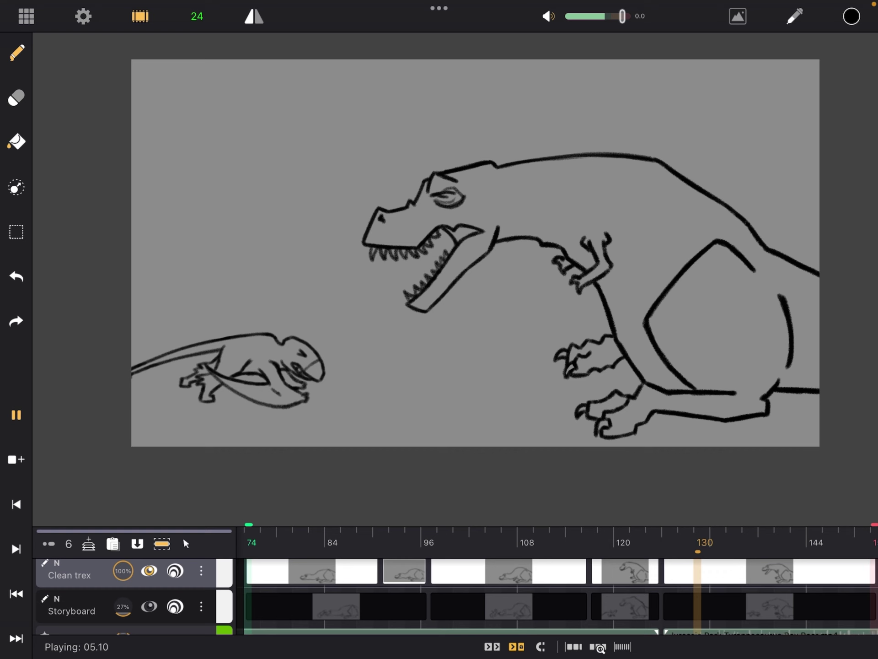
Step: Stop playback and scrub to frame 94, beside the 74–96 mouth timing chart
{"action": "key", "text": "space"}
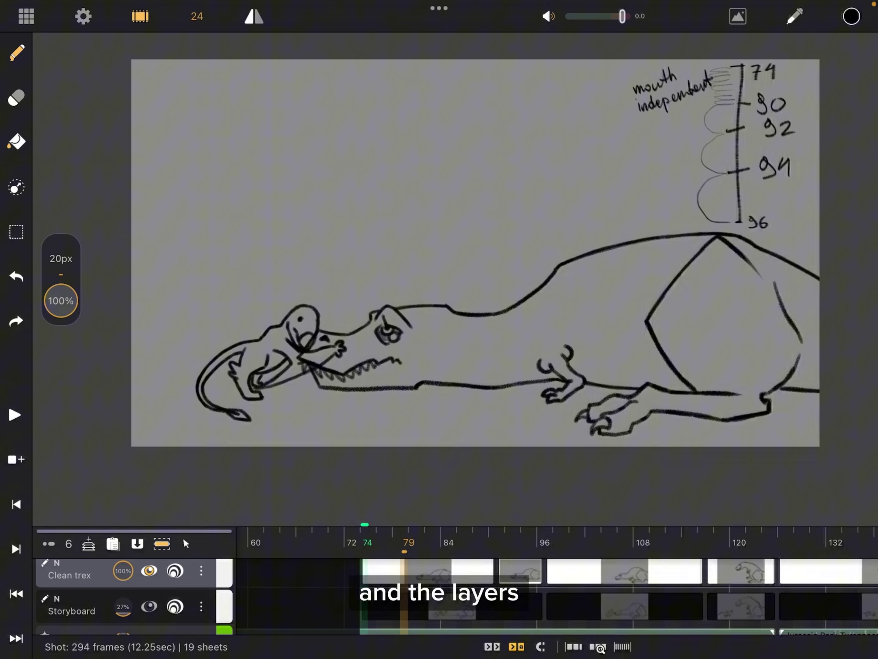
{"action": "mouse_move", "coordinate": [404, 542]}
{"action": "left_mouse_down"}
{"action": "mouse_move", "coordinate": [536, 542]}
{"action": "mouse_move", "coordinate": [517, 542]}
{"action": "mouse_move", "coordinate": [525, 542]}
{"action": "left_mouse_up"}
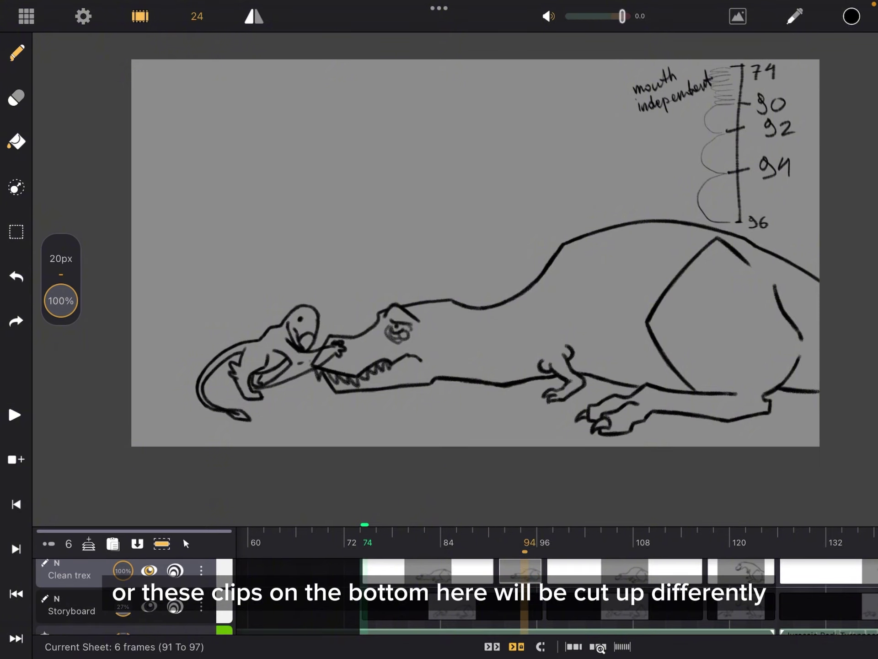